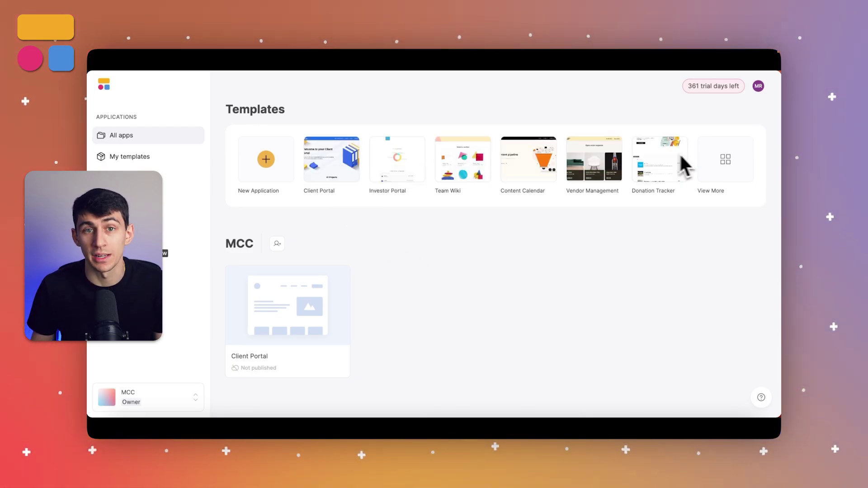
Preview the Team Wiki template from Softr's full app template gallery.
left_click(719, 164)
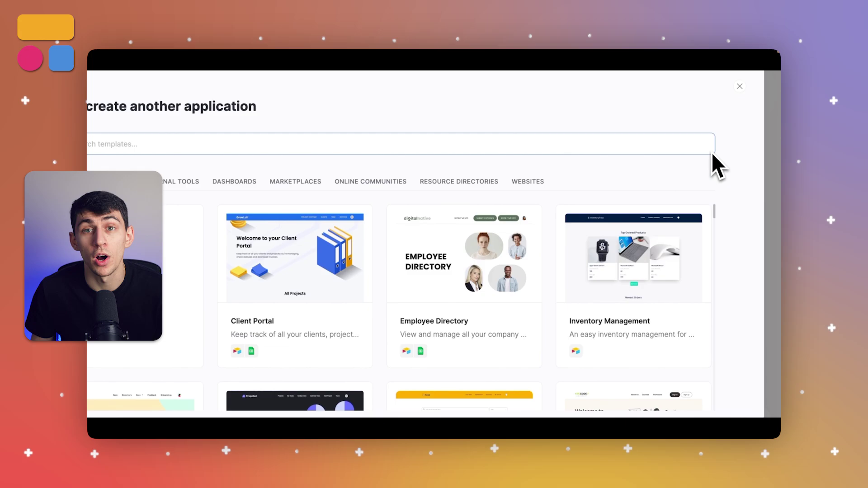
scroll(574, 334, "down", 3)
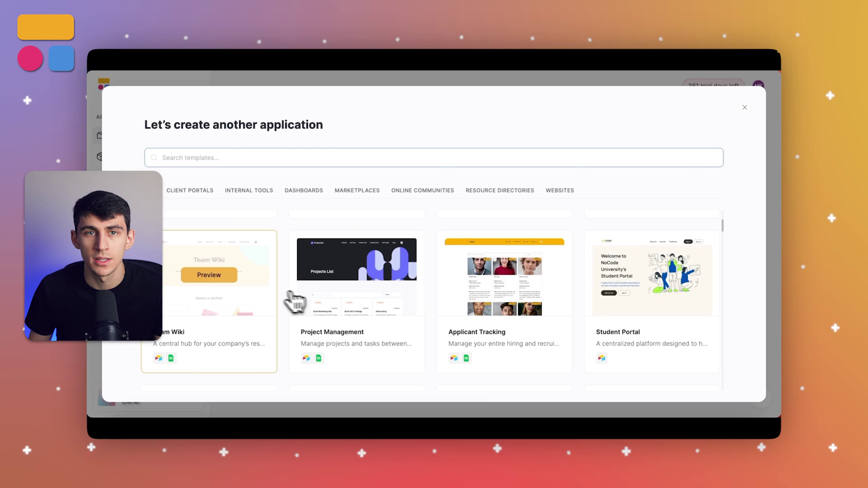
mouse_move(233, 298)
left_click(222, 279)
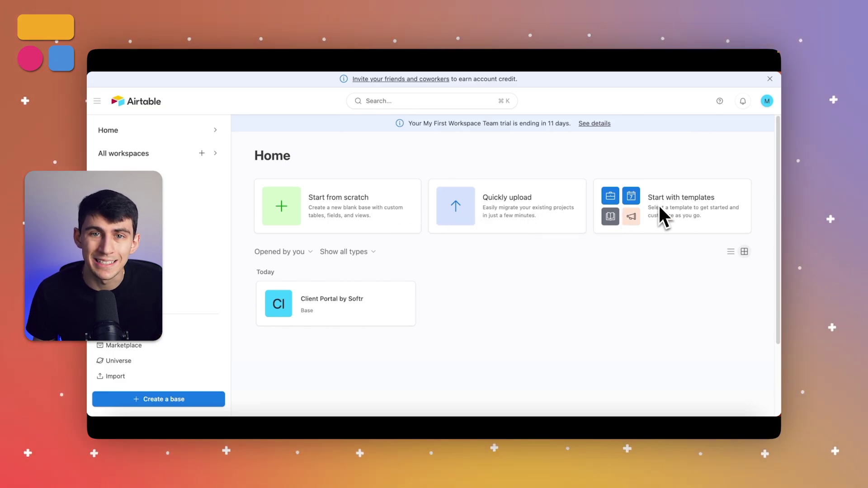
Create a Product roadmap base from Airtable's Product Roadmap template under Product & Design.
left_click(658, 207)
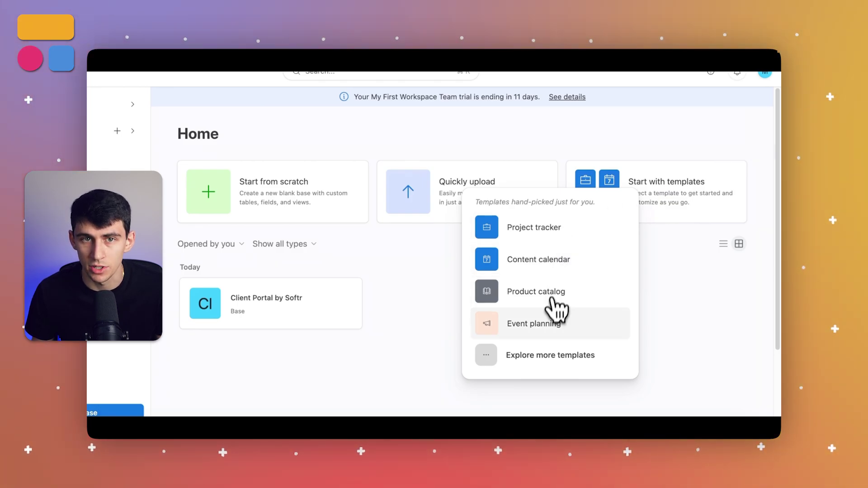
left_click(544, 355)
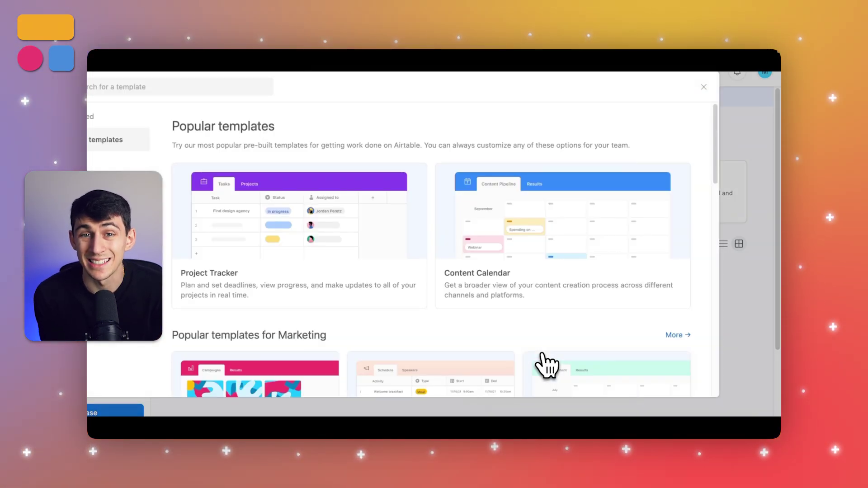
scroll(547, 364, "down", 3)
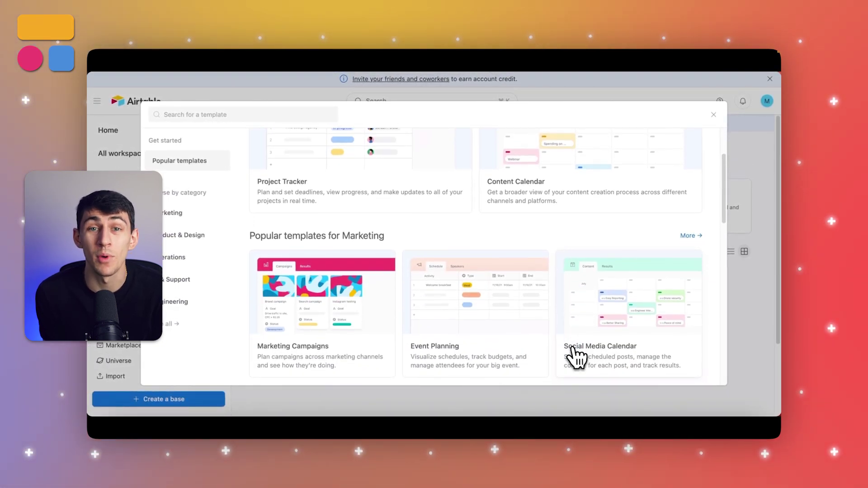
scroll(576, 358, "down", 5)
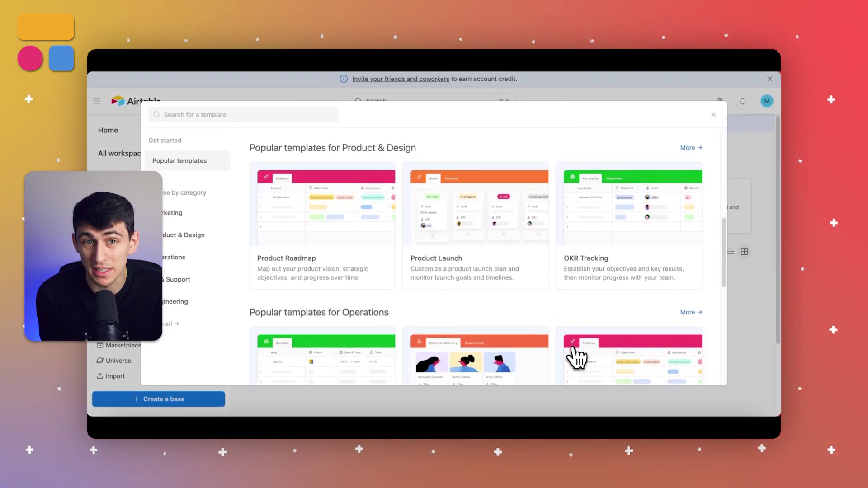
left_click(362, 260)
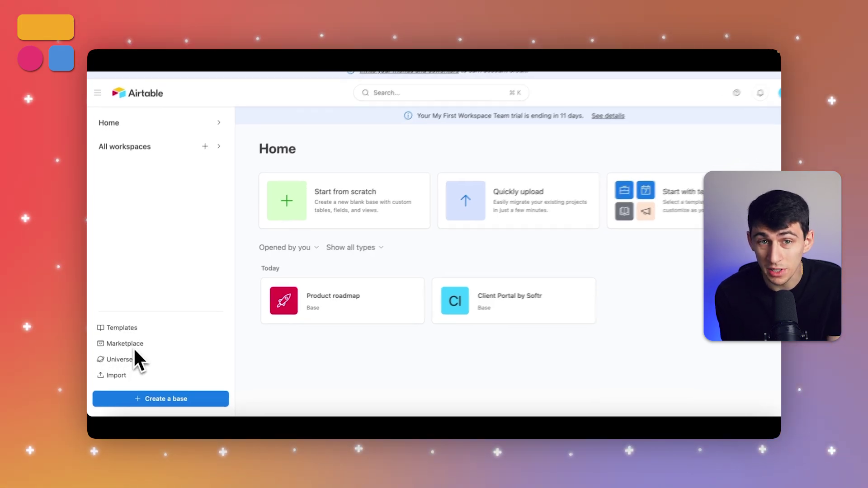
Open Airtable's Marketplace and scroll through the extensions listing.
left_click(131, 346)
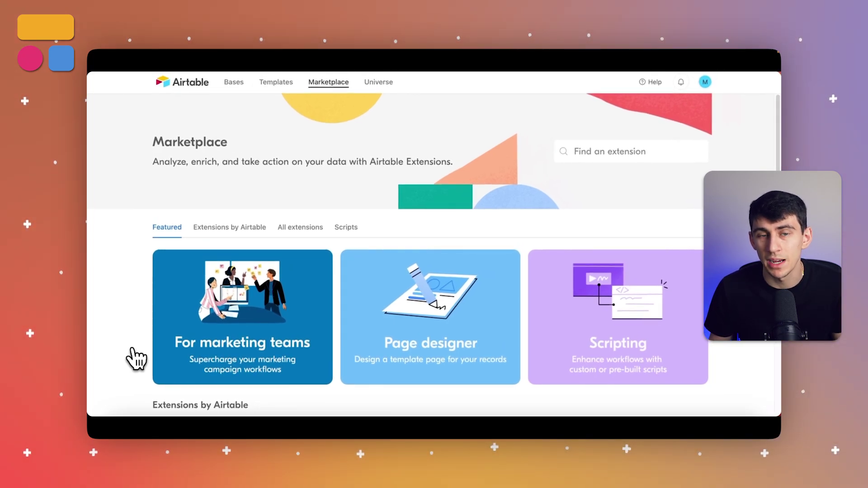
scroll(138, 355, "down", 6)
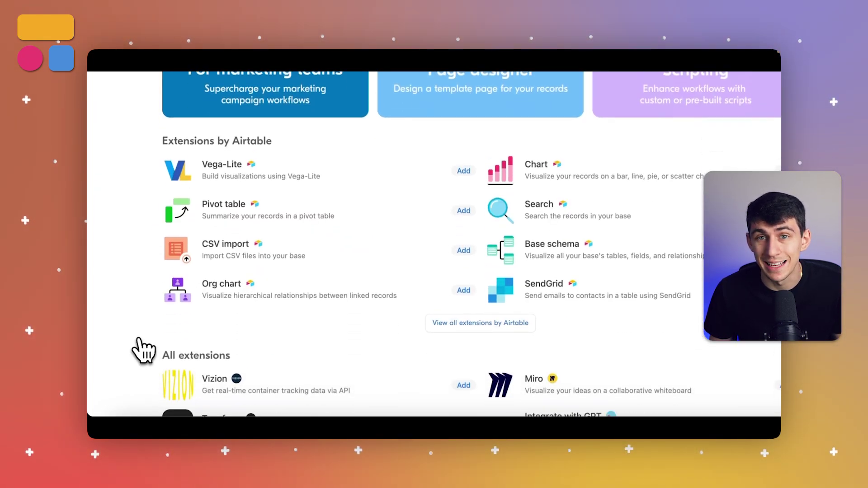
scroll(143, 350, "down", 1)
scroll(143, 350, "up", 5)
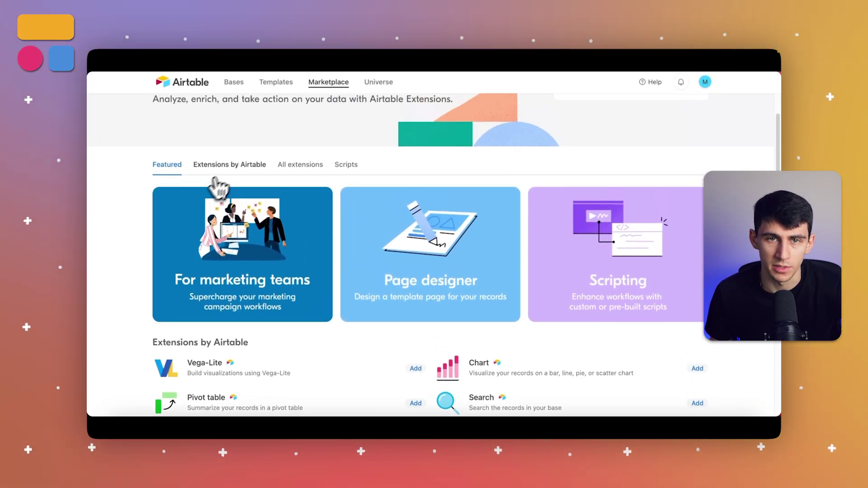
Browse the Extensions by Airtable, All extensions and Scripts tabs, then open Vega-Lite's details.
left_click(235, 164)
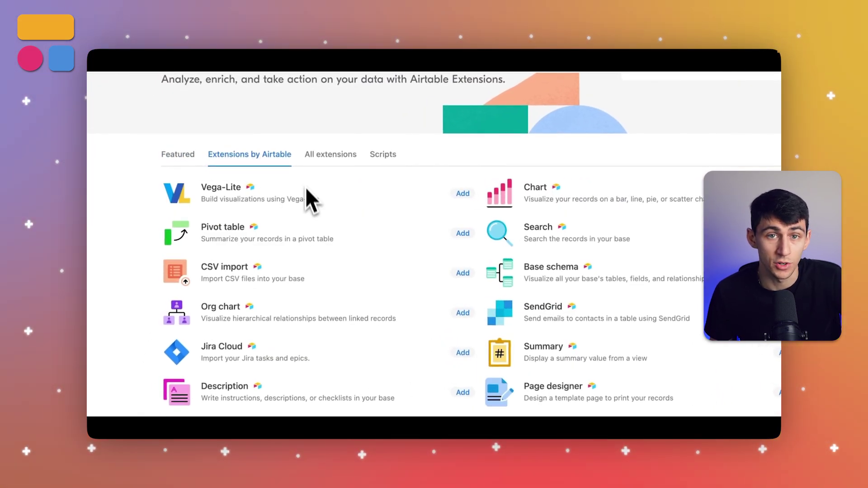
left_click(330, 161)
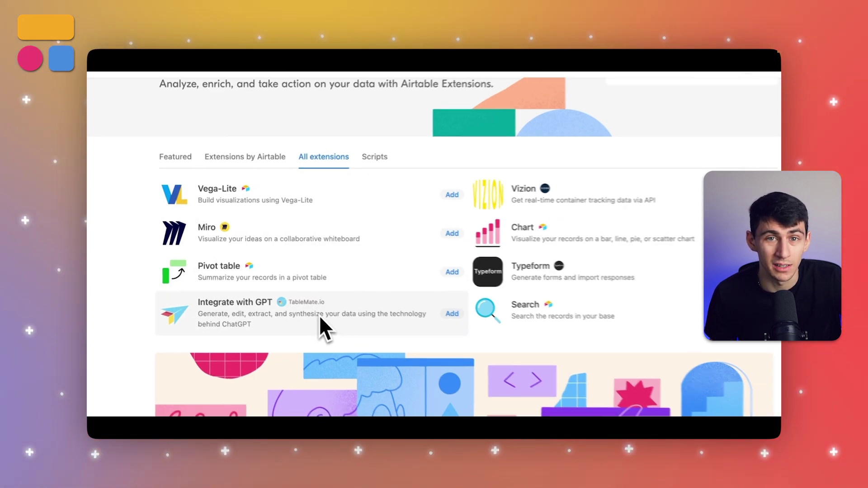
left_click(383, 154)
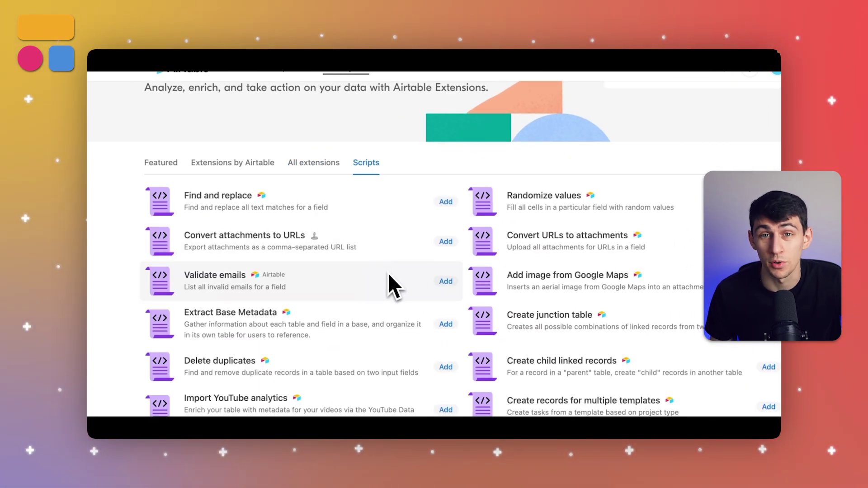
left_click(295, 172)
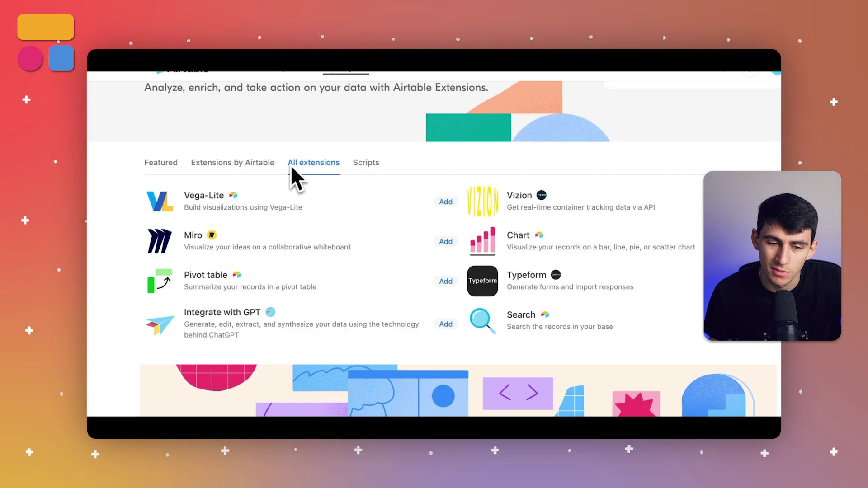
left_click(290, 198)
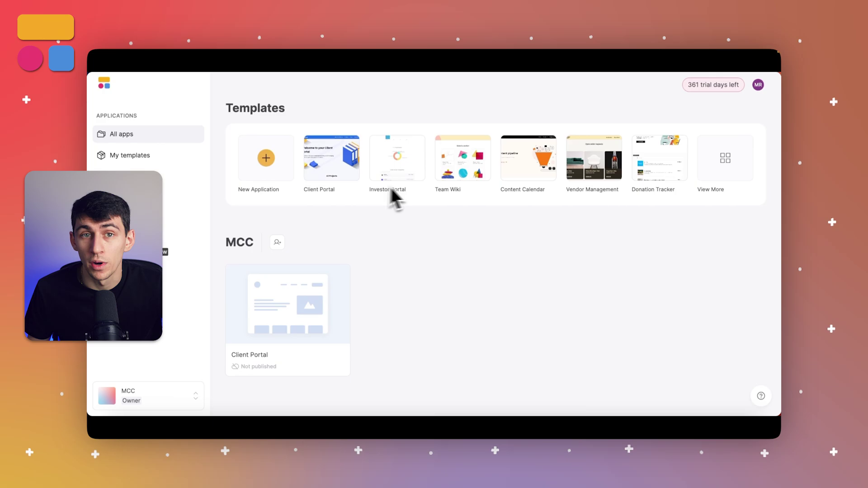
Show the Client Portals templates in Softr's 'Create another application' gallery and scroll through them.
left_click(712, 187)
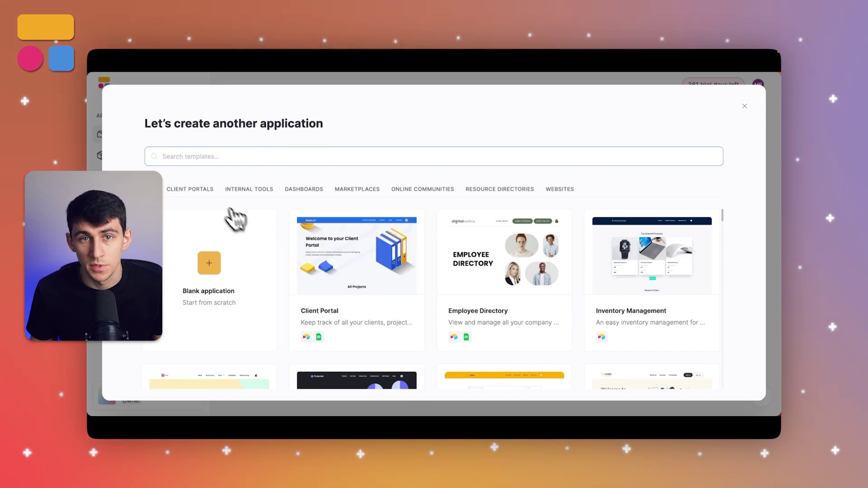
left_click(208, 190)
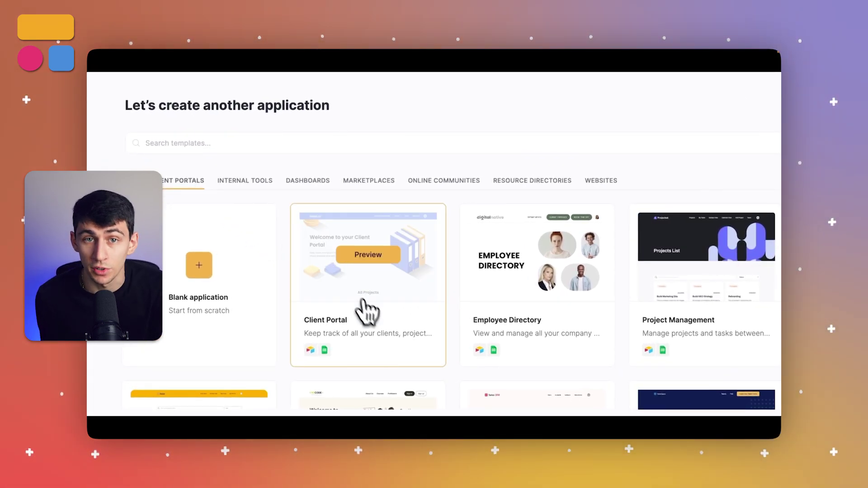
scroll(371, 316, "down", 2)
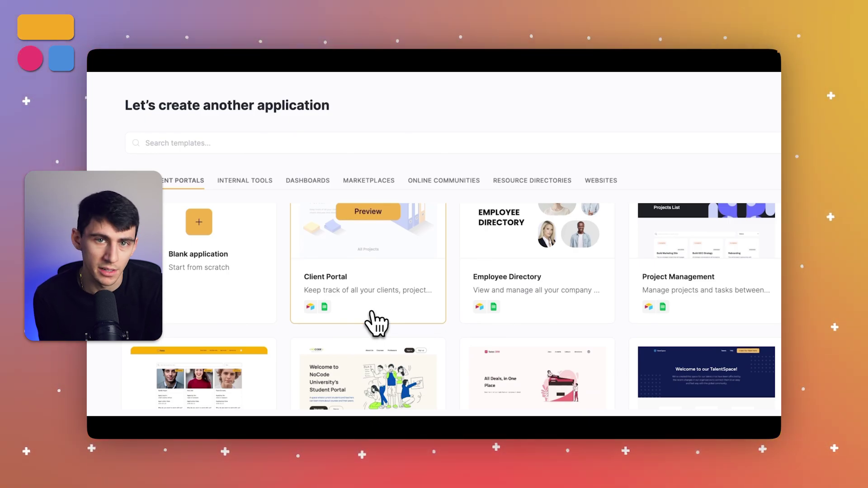
scroll(375, 323, "down", 3)
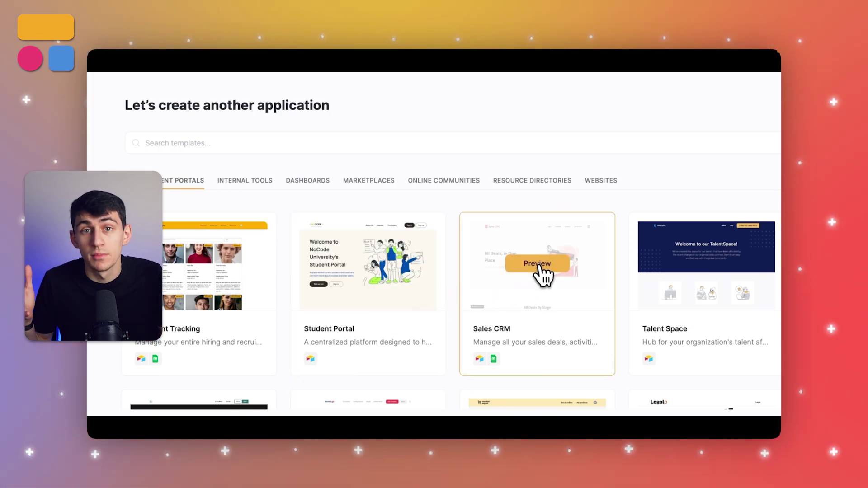
Preview the Sales CRM template, then close the preview.
left_click(537, 265)
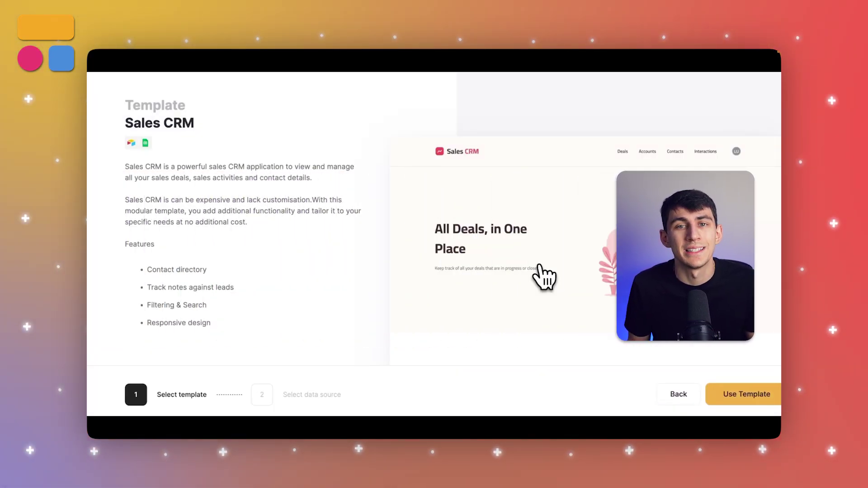
scroll(511, 273, "up", 1)
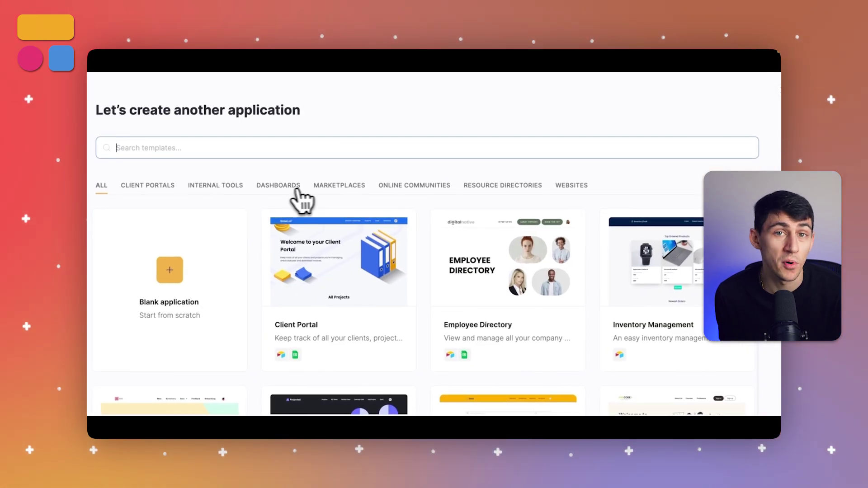
left_click(280, 186)
Preview the SaaS Dashboard template, then return to the gallery listing all templates.
mouse_move(286, 208)
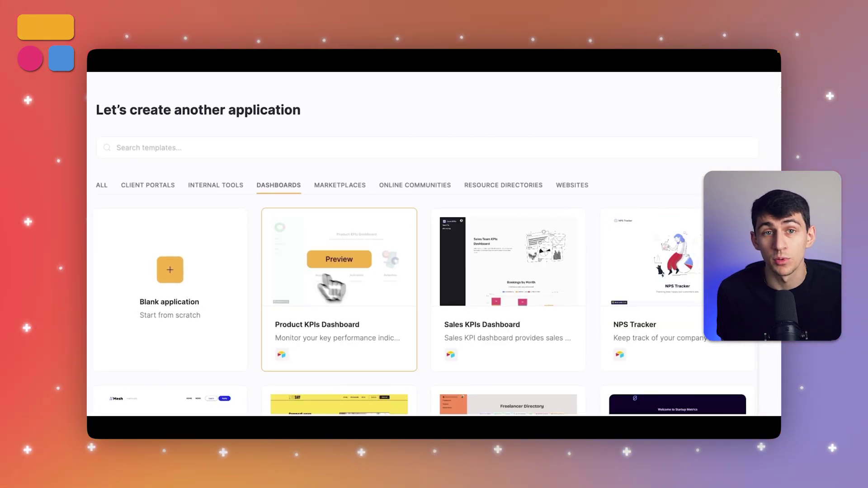
scroll(633, 271, "down", 3)
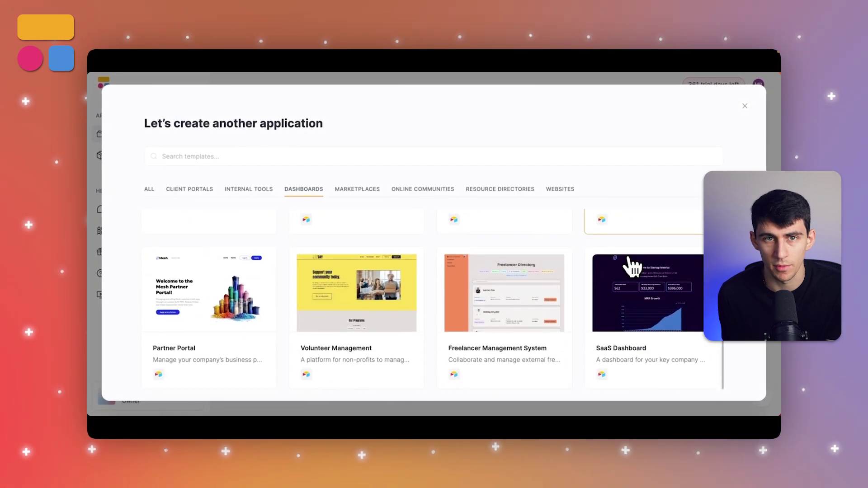
mouse_move(631, 271)
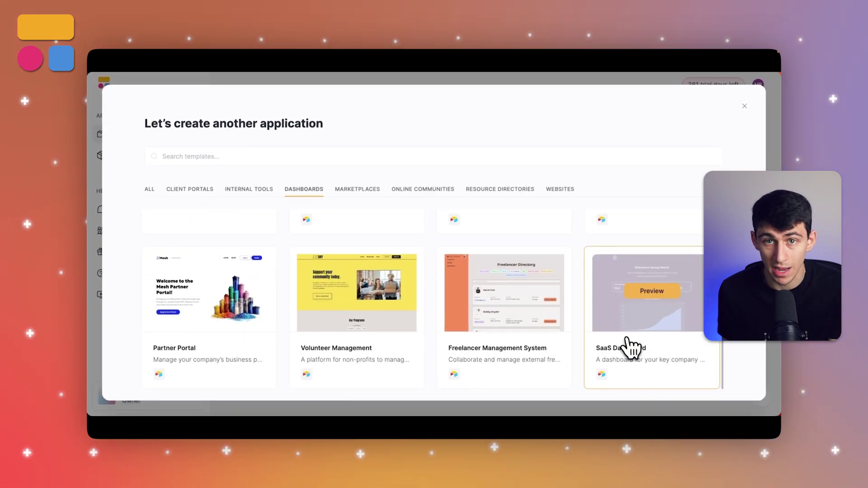
left_click(649, 296)
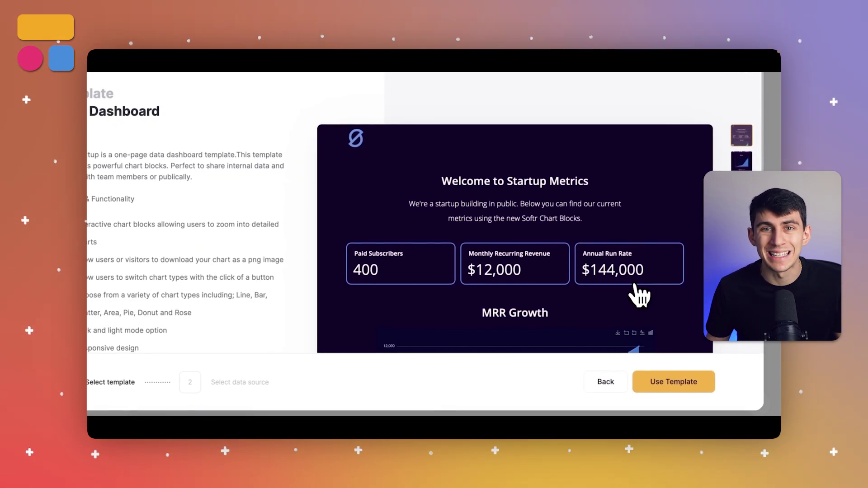
scroll(637, 294, "down", 1)
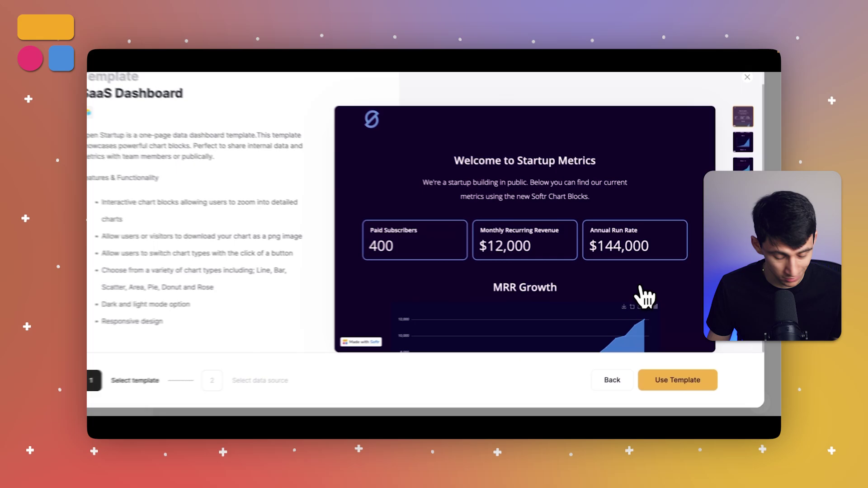
scroll(639, 295, "up", 1)
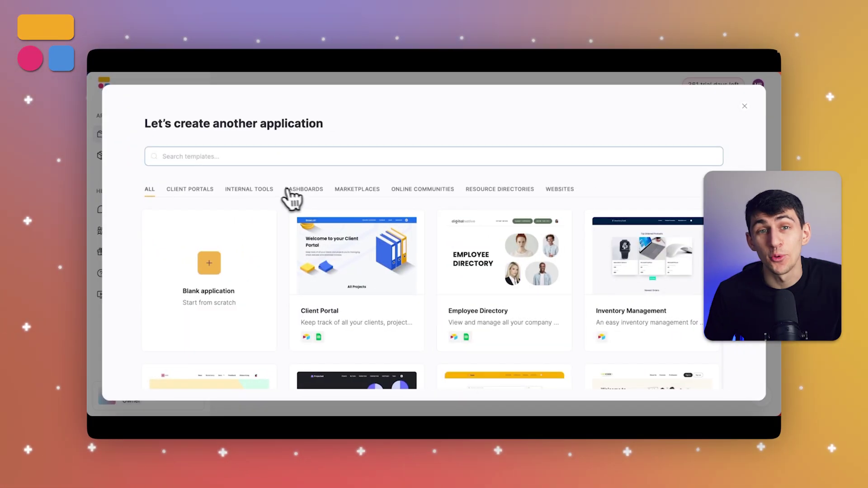
Filter the gallery to Internal Tools templates and preview Team Wiki.
left_click(267, 192)
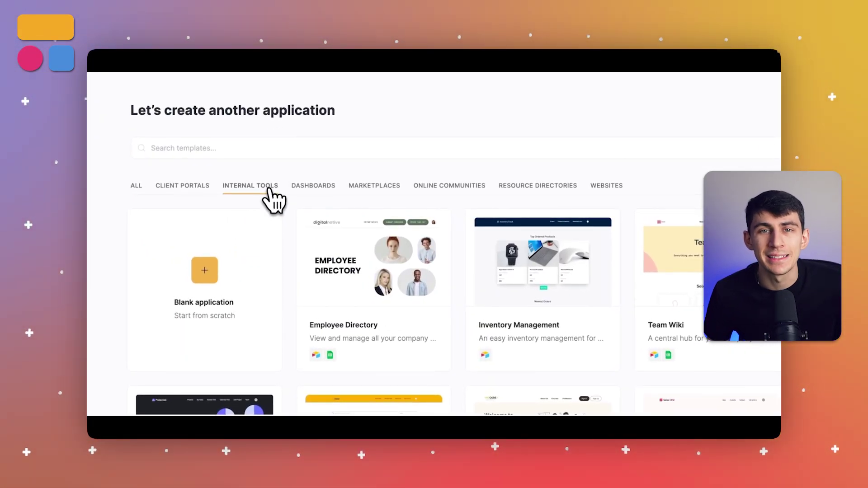
scroll(463, 312, "down", 5)
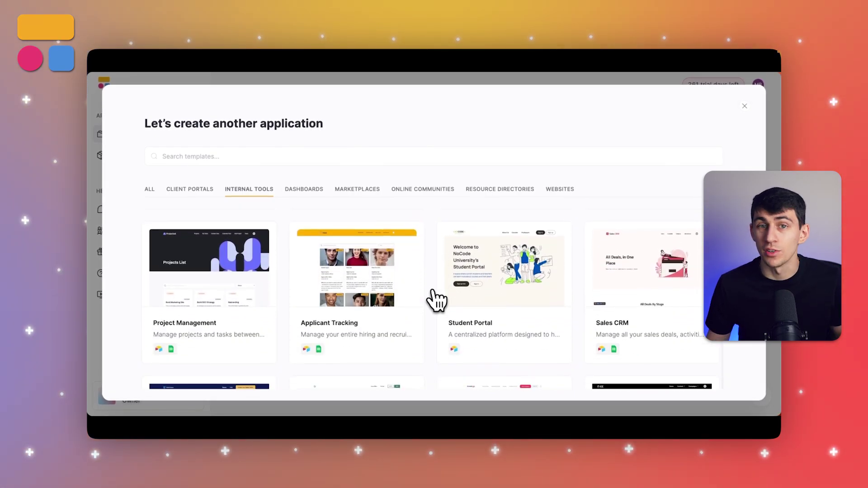
scroll(435, 299, "up", 3)
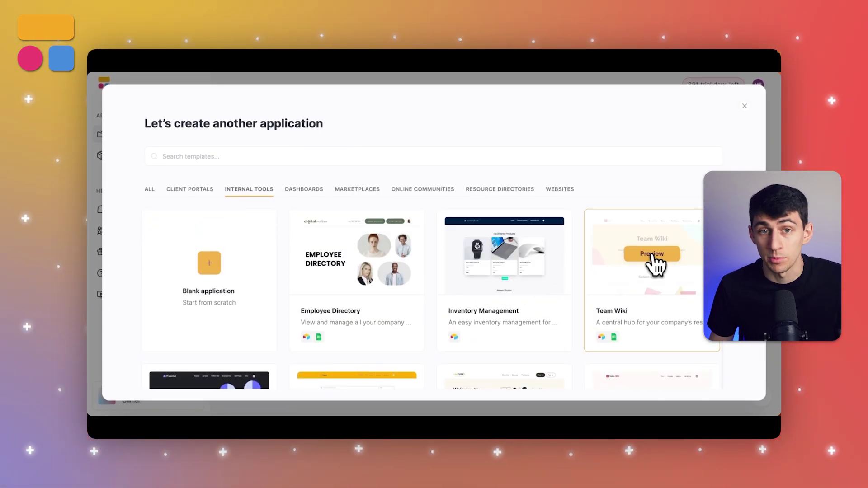
left_click(652, 254)
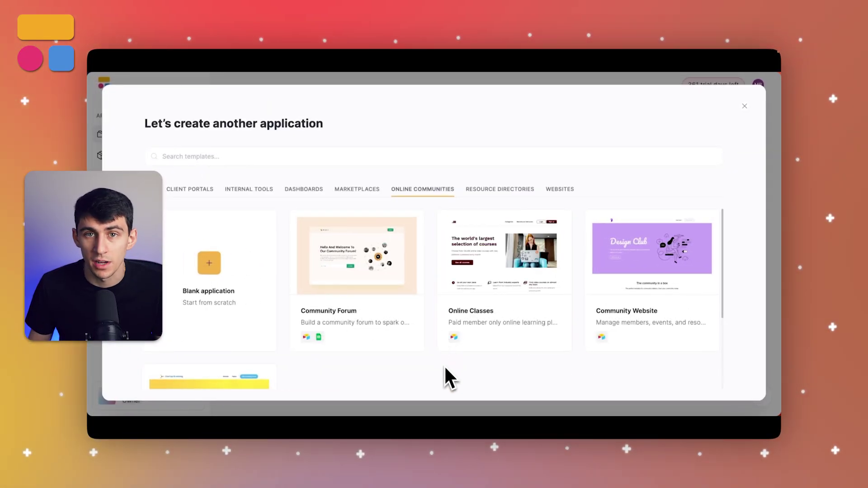
Preview Community Forum, viewing its Top Posts, Create Post, My Information and '5 tips' pages.
scroll(446, 368, "down", 3)
scroll(445, 368, "up", 3)
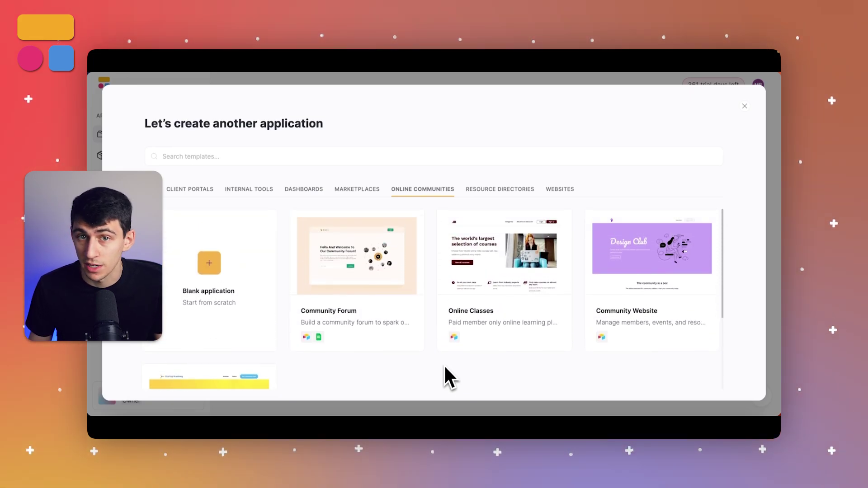
left_click(382, 295)
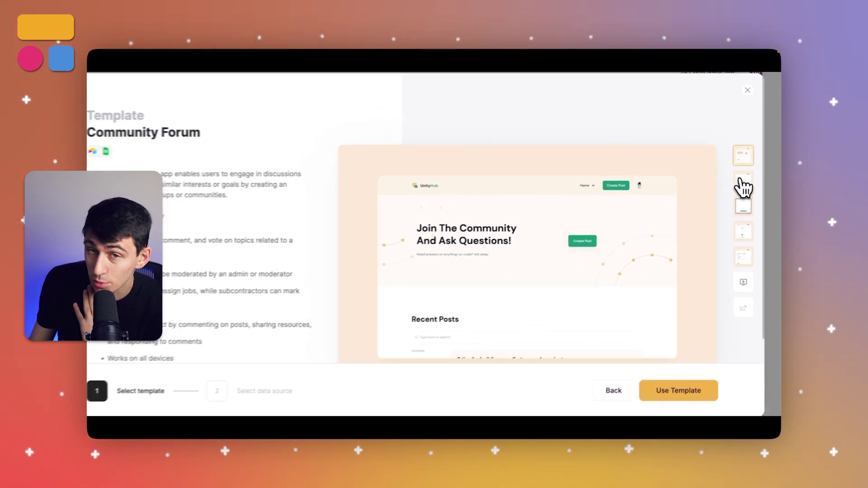
left_click(746, 183)
left_click(747, 207)
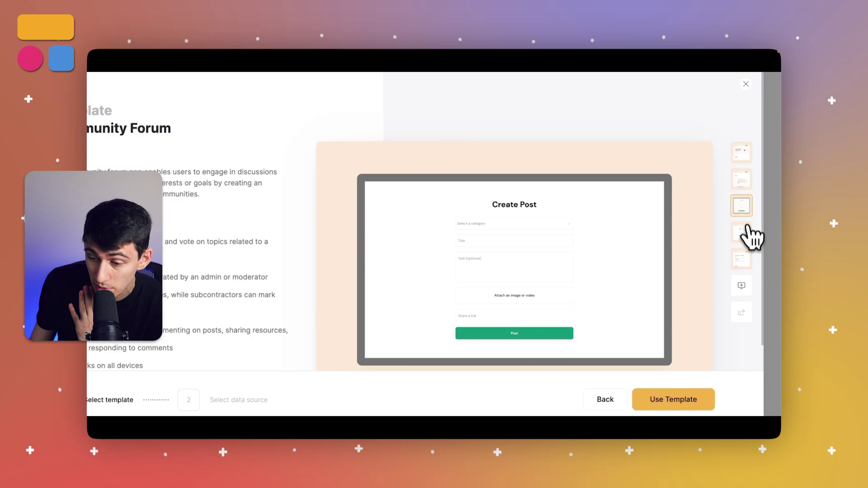
left_click(747, 234)
left_click(744, 259)
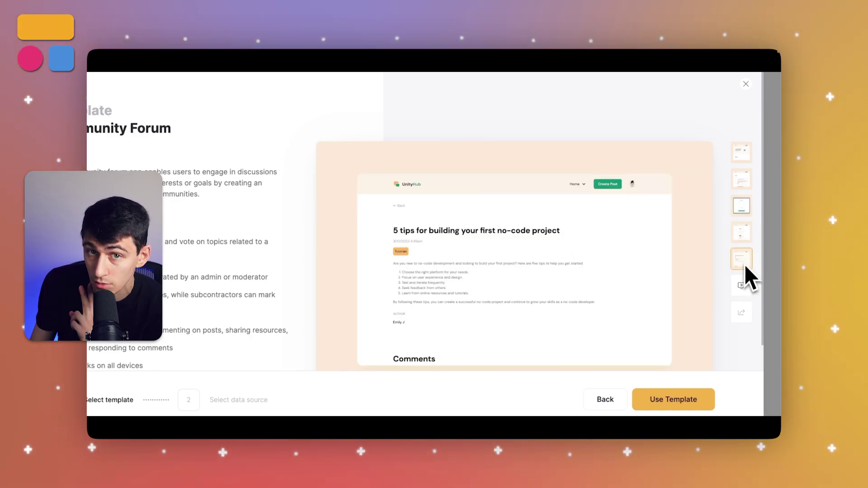